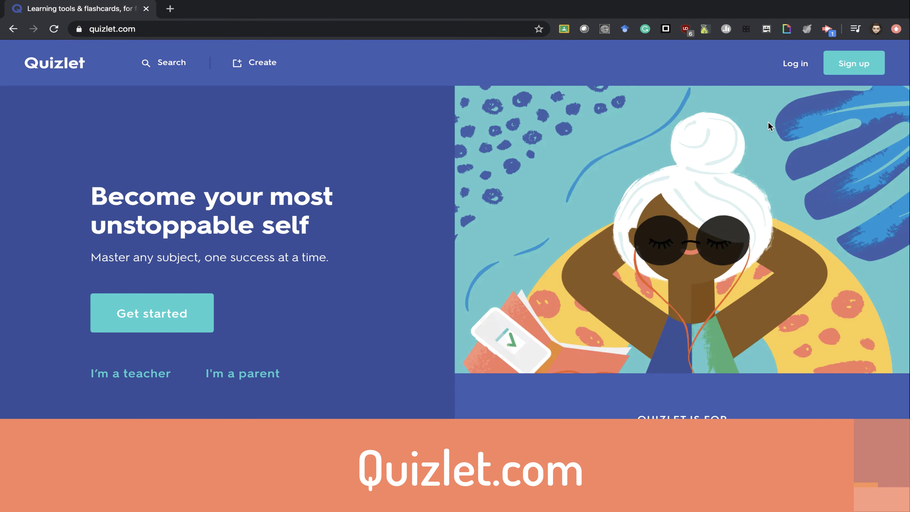
Step: Sign up with a Google account and set the birthday month to April
click(862, 65)
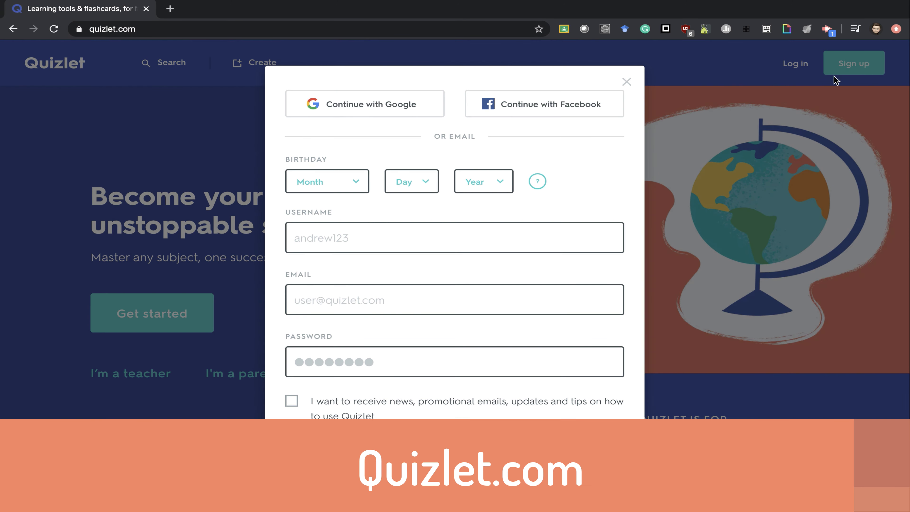
click(410, 108)
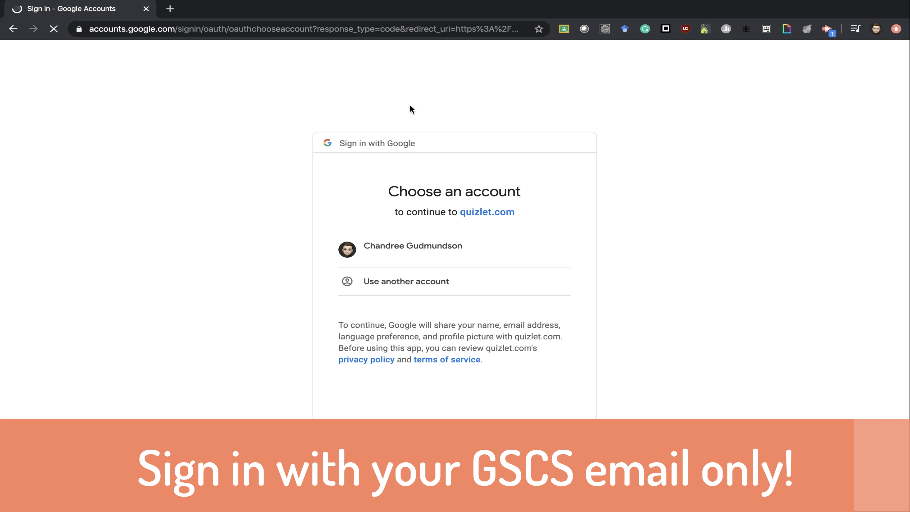
click(409, 253)
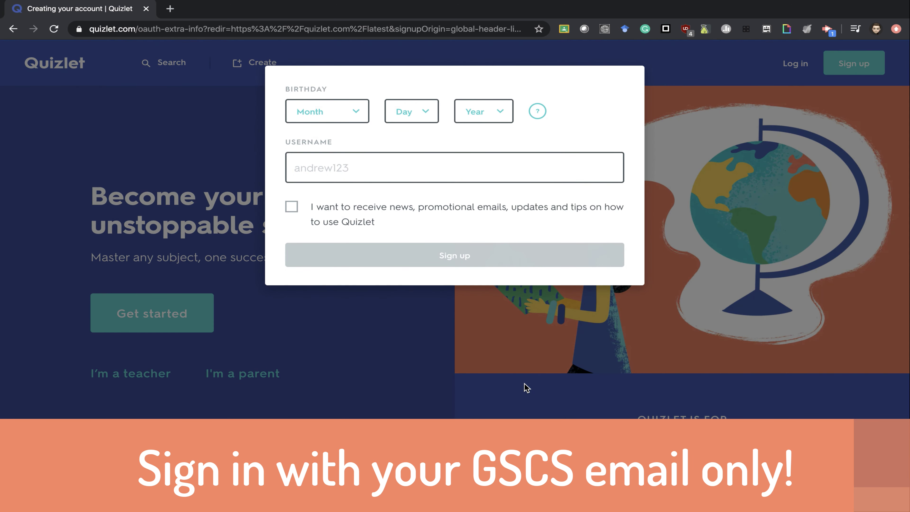
click(364, 118)
click(353, 156)
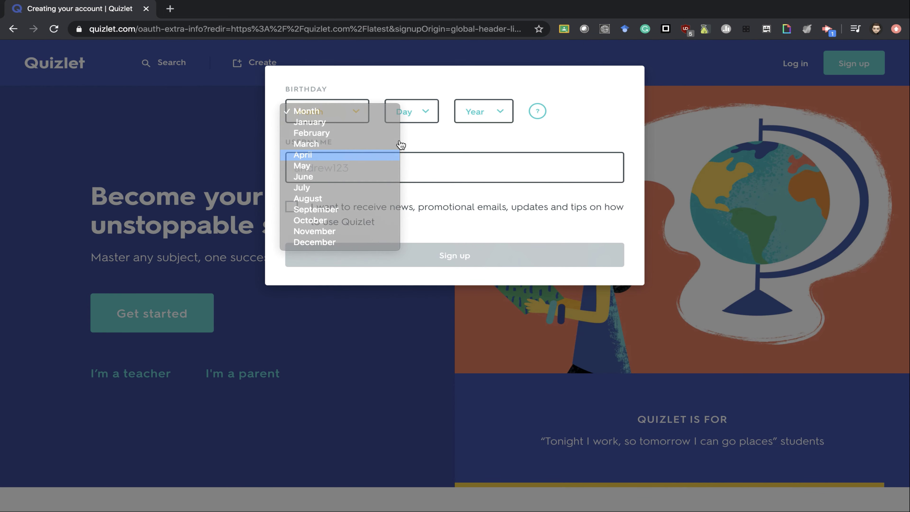
click(428, 114)
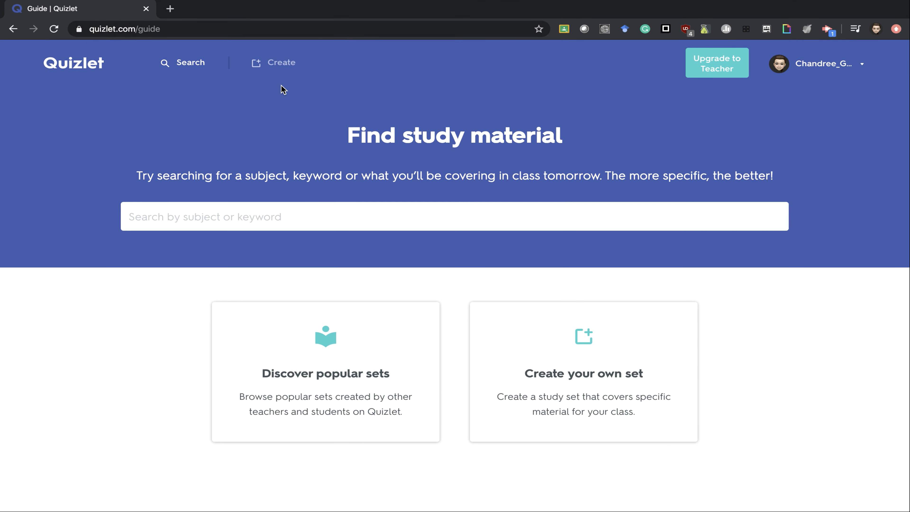
Step: Create a new set titled 'French' with description 'Can you name the all the months in French'
click(283, 69)
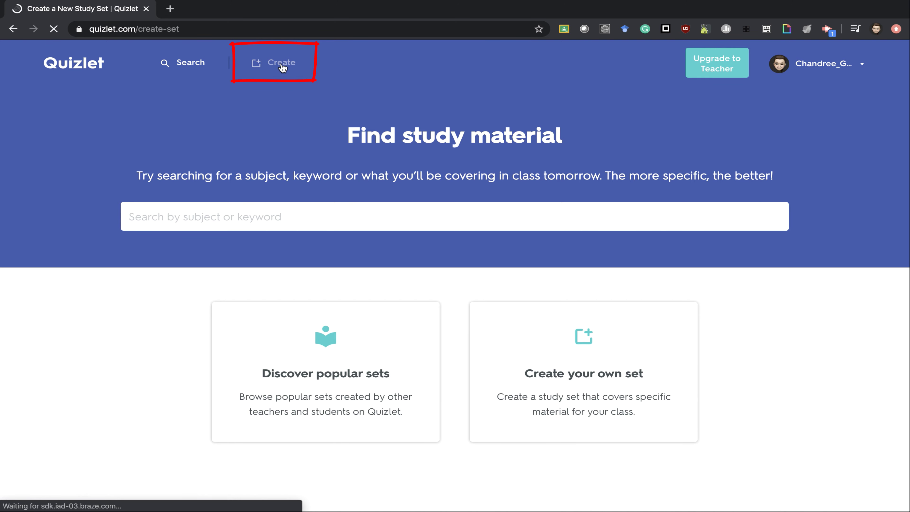
key(Escape)
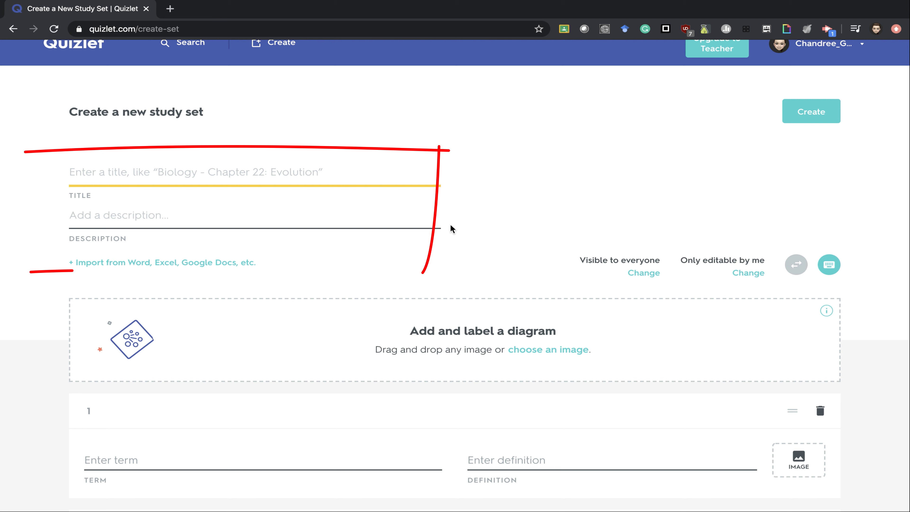
text(French)
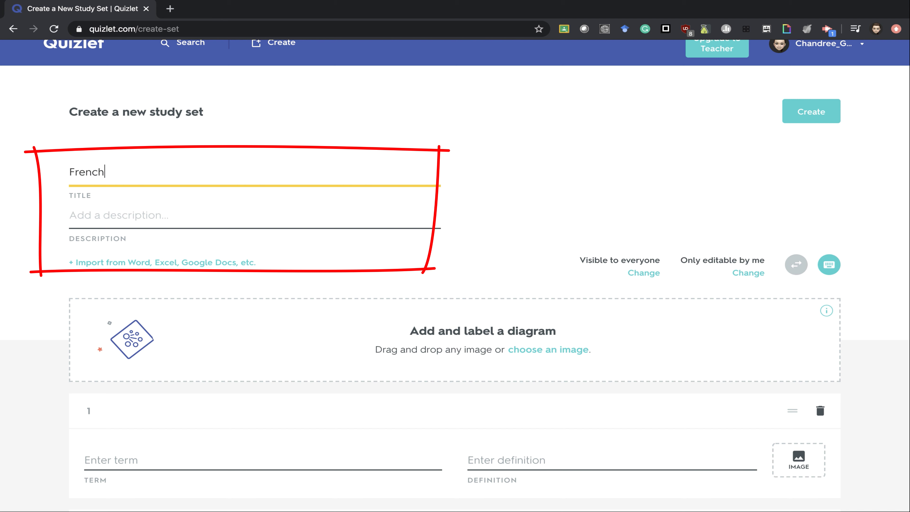
key(Tab)
text(Can you name the all the months in French)
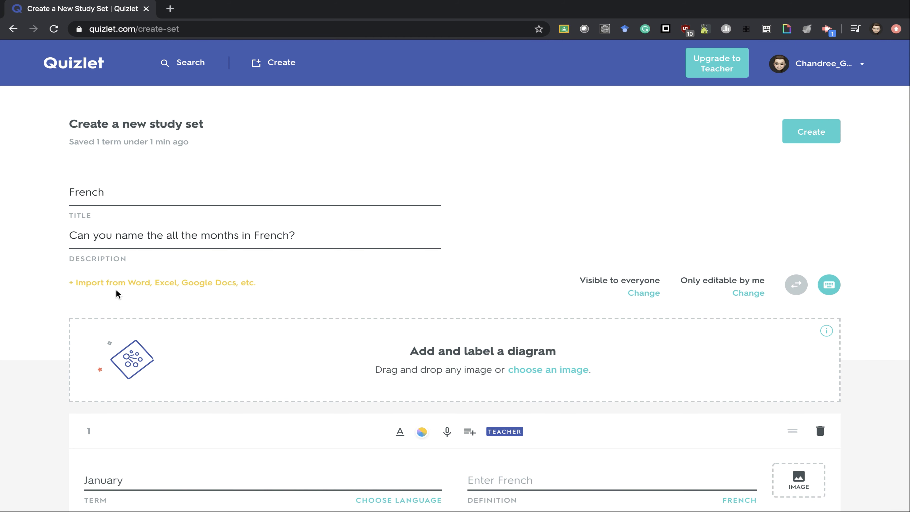
Step: Set January's definition to the suggested 'Janiver' and begin the second card's term
scroll(269, 306, down, 3)
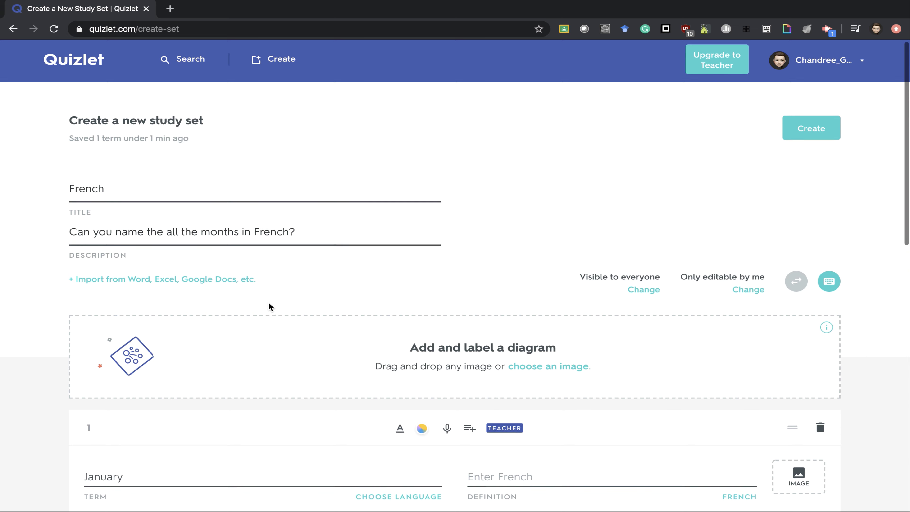
scroll(270, 306, down, 3)
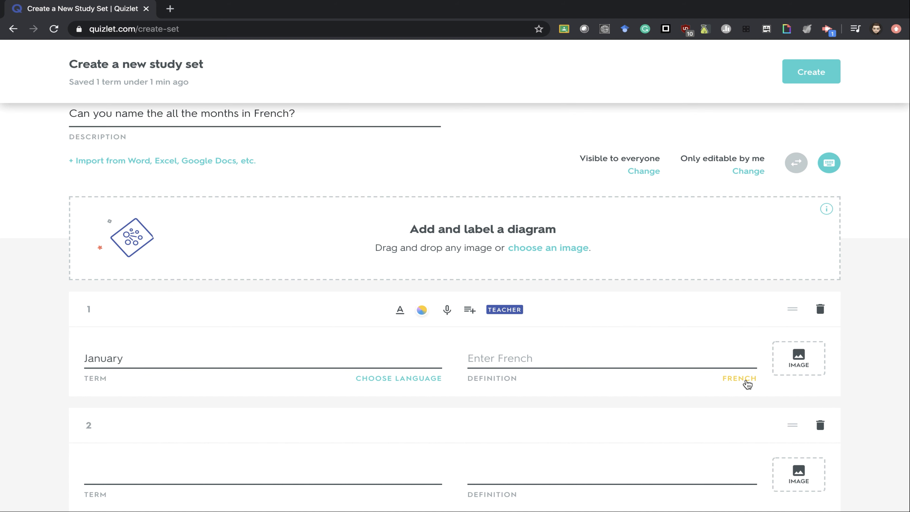
click(551, 360)
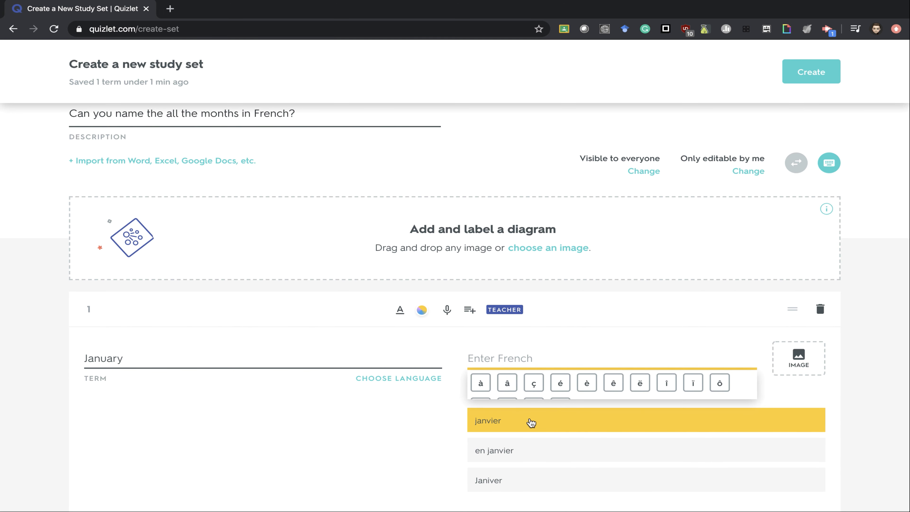
click(503, 479)
click(408, 433)
scroll(410, 431, down, 4)
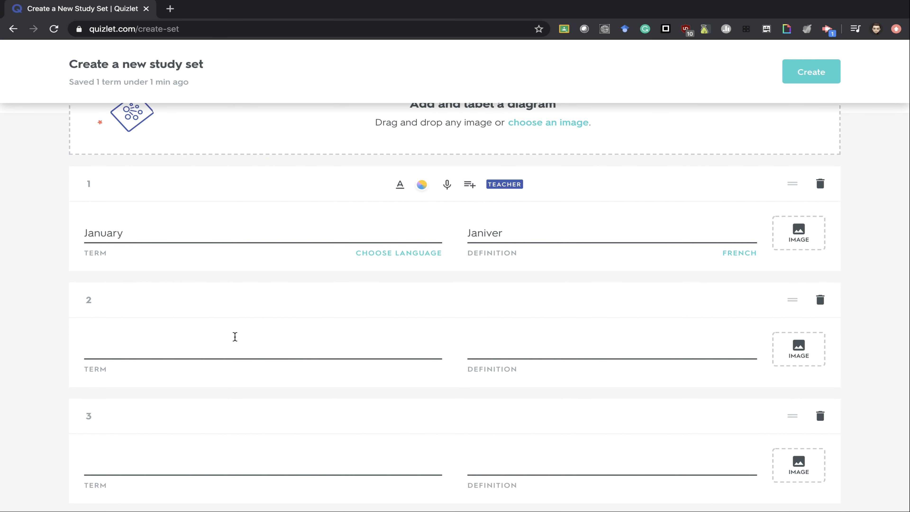
scroll(181, 363, down, 1)
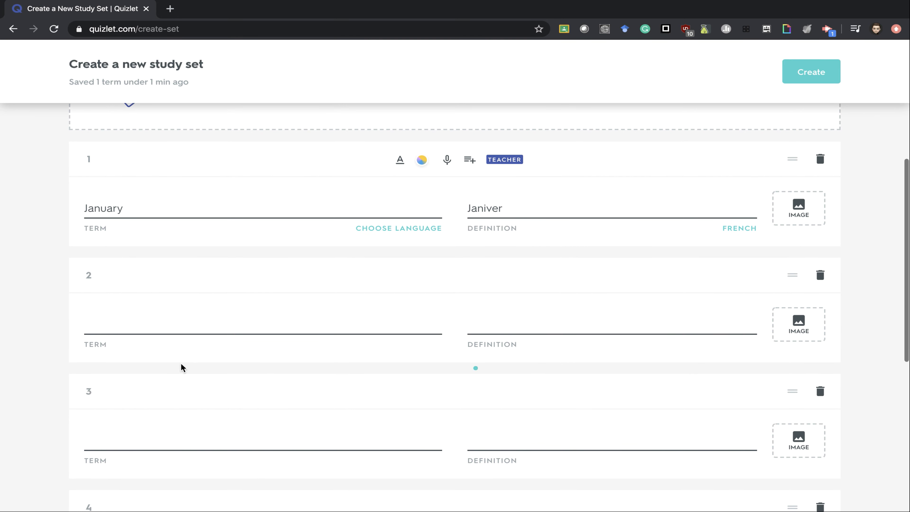
click(198, 319)
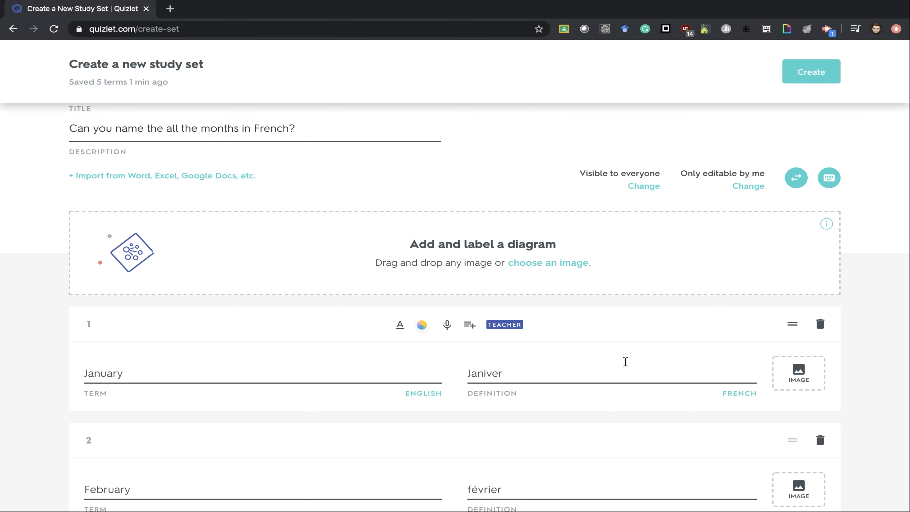
Step: Attach the JANUARY snowball picture to the January card
click(796, 377)
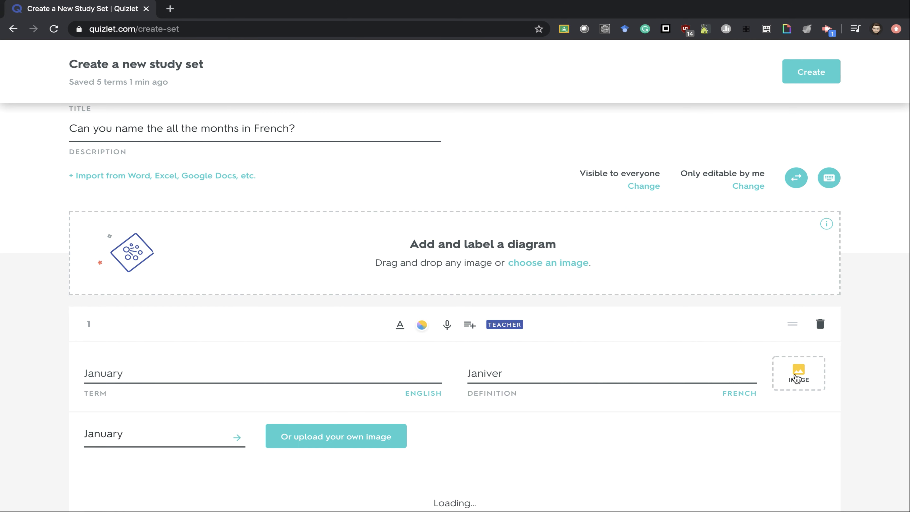
scroll(609, 422, down, 3)
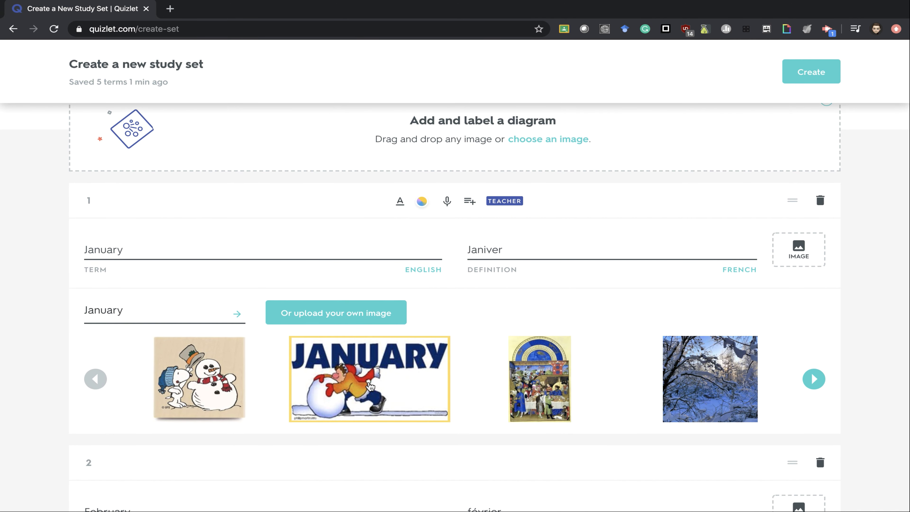
click(369, 383)
Step: Attach the FEBRUARY picture to the February card
scroll(670, 356, down, 3)
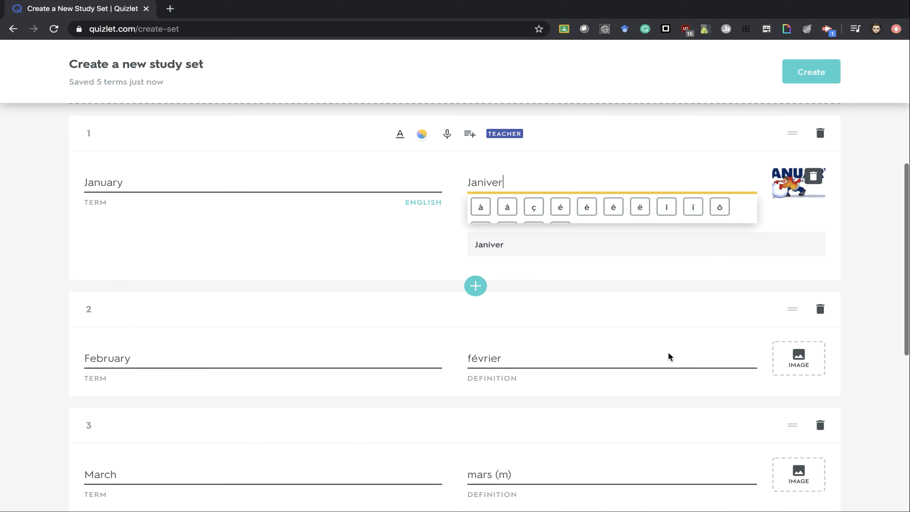
click(796, 324)
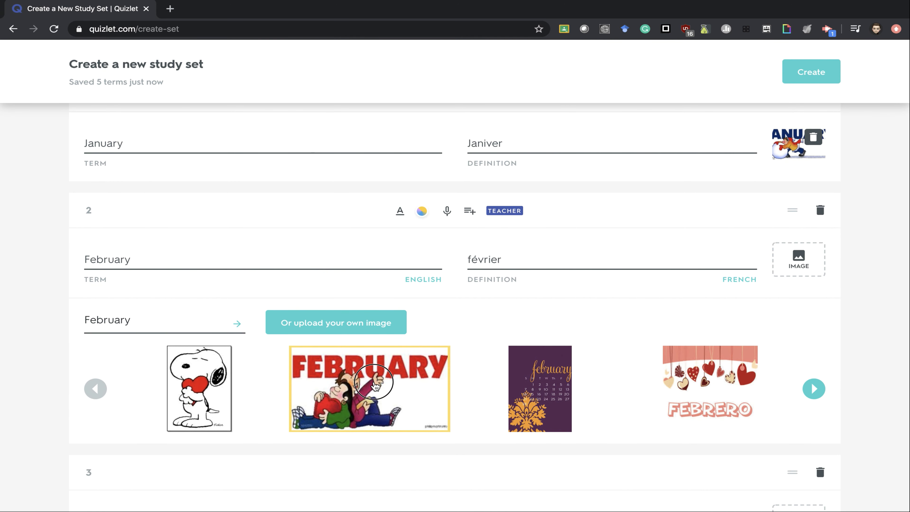
click(375, 385)
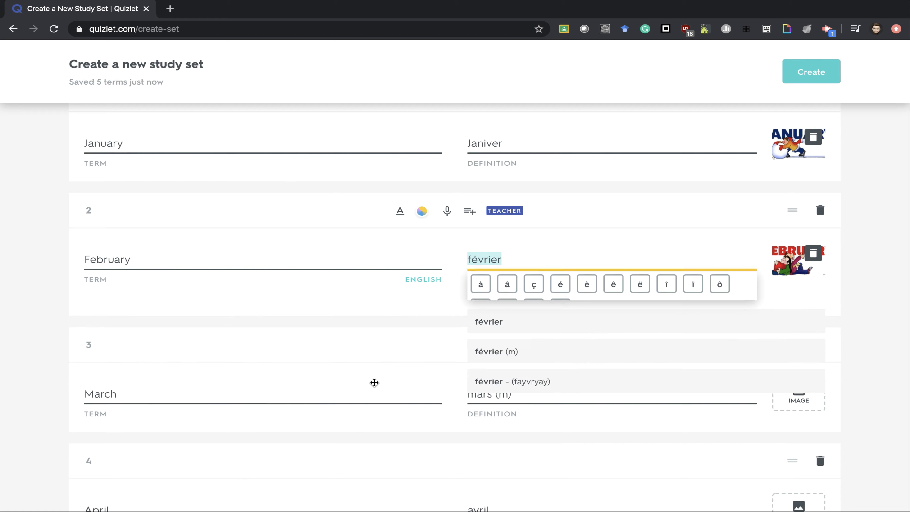
click(882, 300)
scroll(883, 300, up, 5)
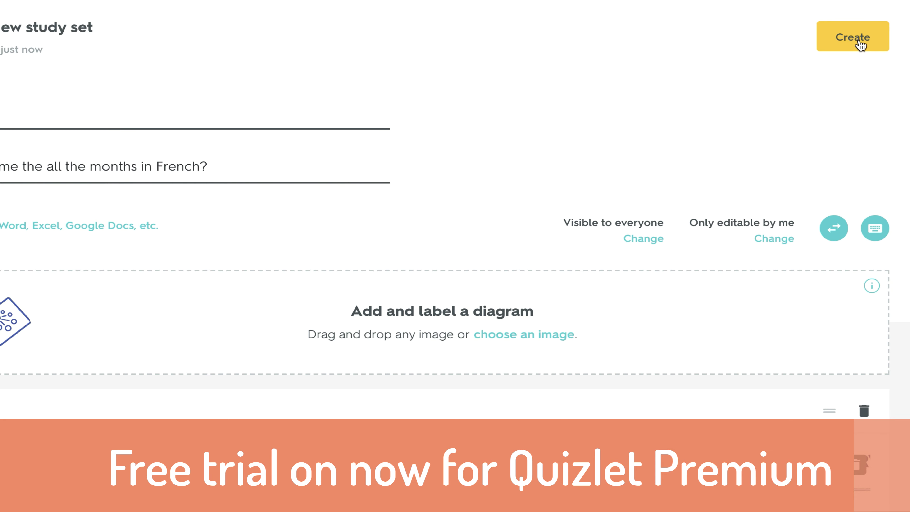
Step: Save the finished French study set with the Create button
click(860, 44)
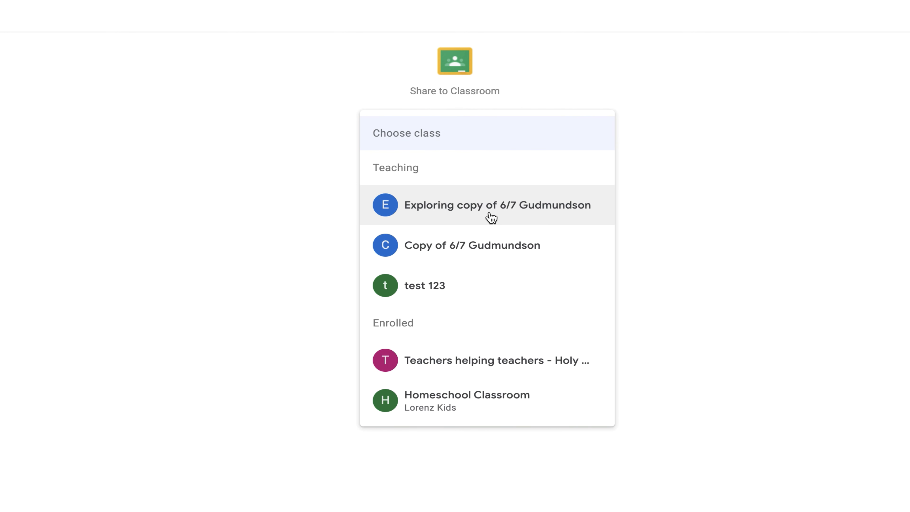
Step: Post the set as Create material to the first class, then follow its Quizlet link
click(490, 215)
click(481, 206)
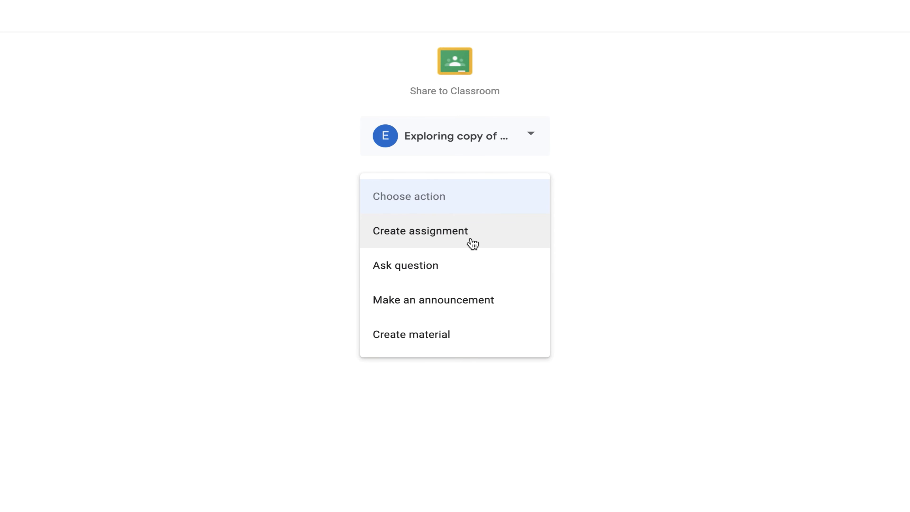
click(419, 343)
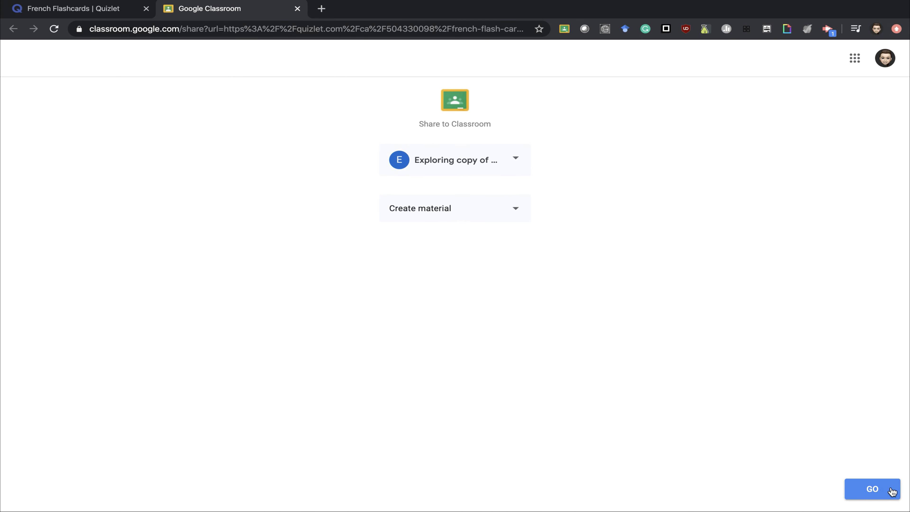
click(891, 490)
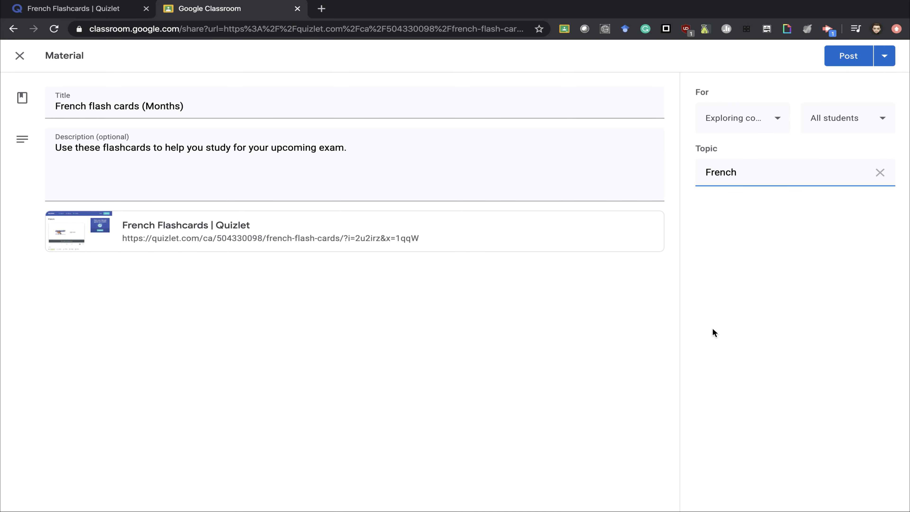
click(856, 56)
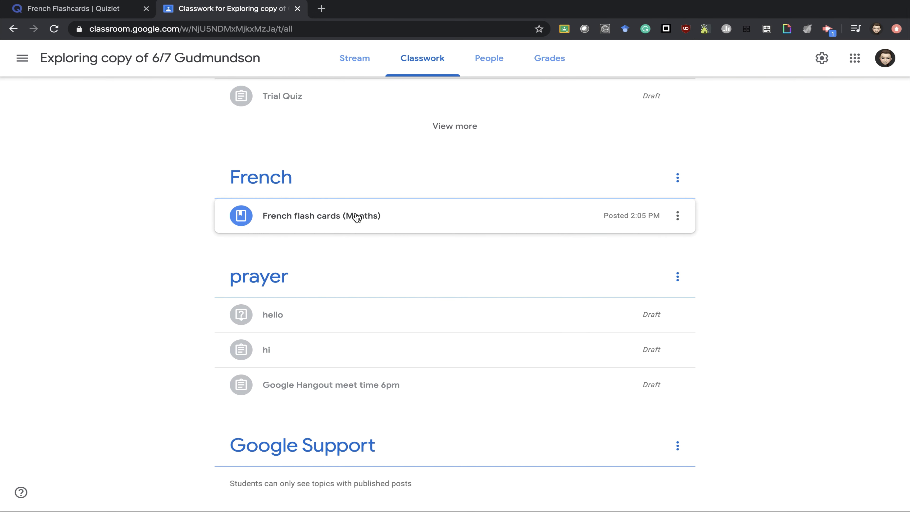
click(346, 225)
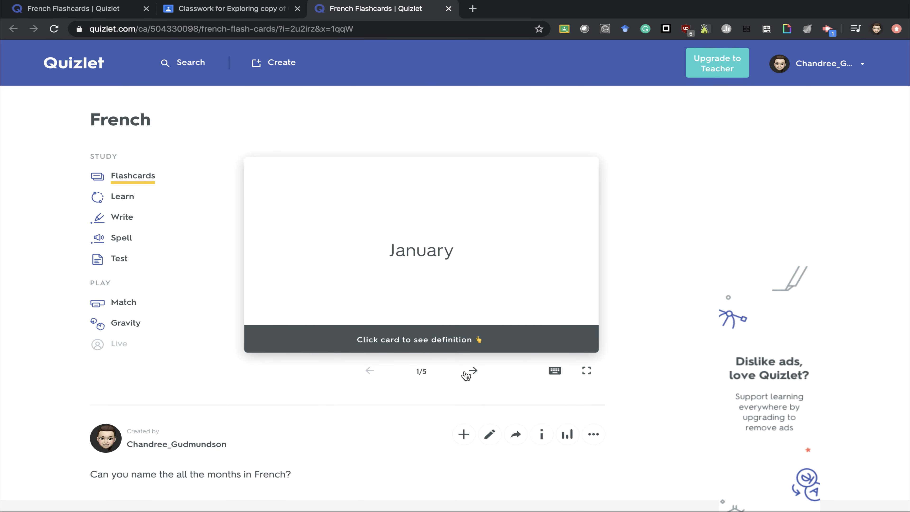
Step: Flip the February card to see février, then start Write mode
click(473, 371)
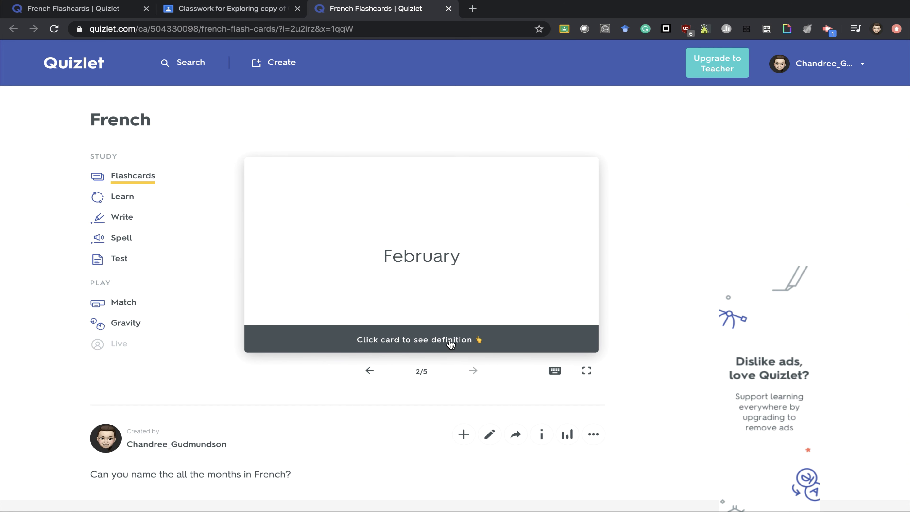
click(452, 304)
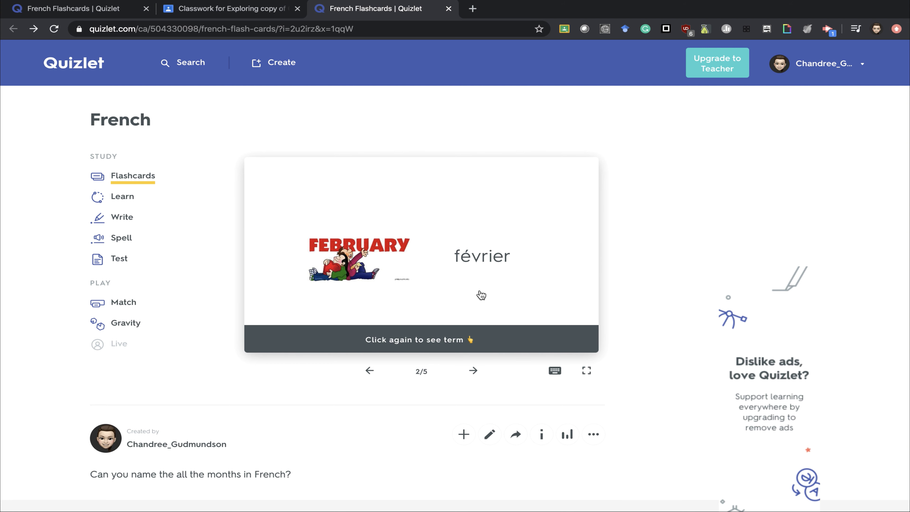
click(120, 218)
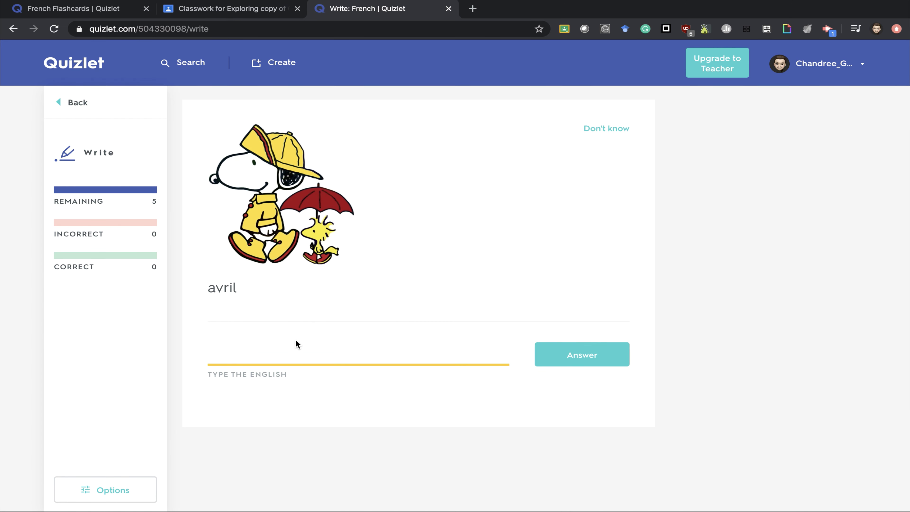
Step: Answer the Write prompts avril with 'April' and mai with 'May'
text(April)
click(567, 363)
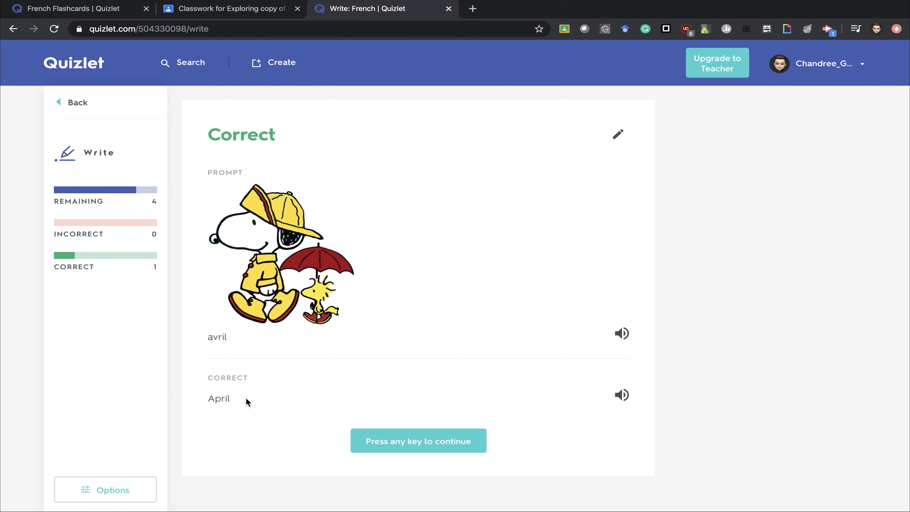
click(391, 441)
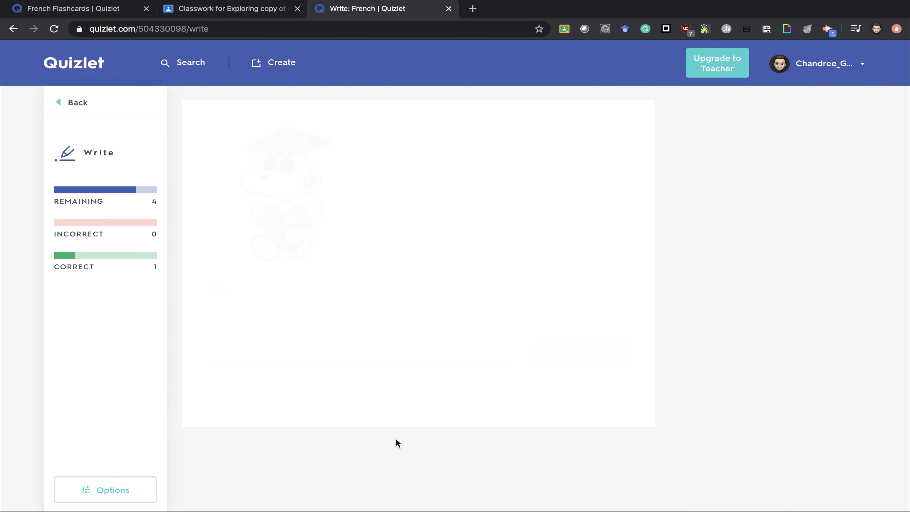
text(May)
key(Return)
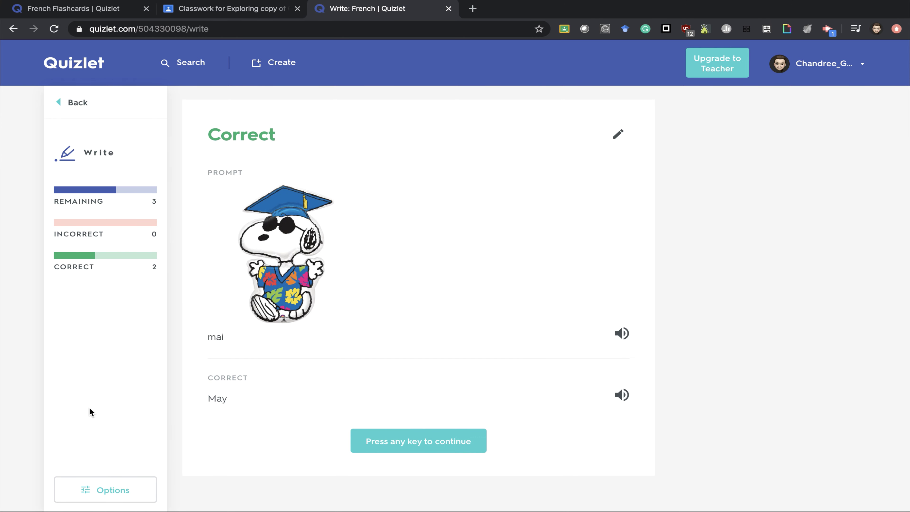
click(96, 481)
Step: Turn study audio on and play the mai and May pronunciations
click(343, 247)
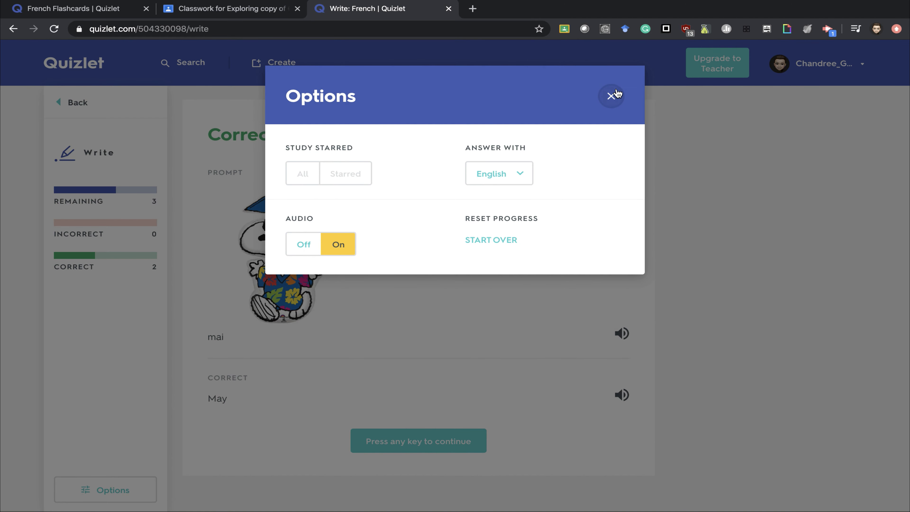
click(611, 96)
click(622, 334)
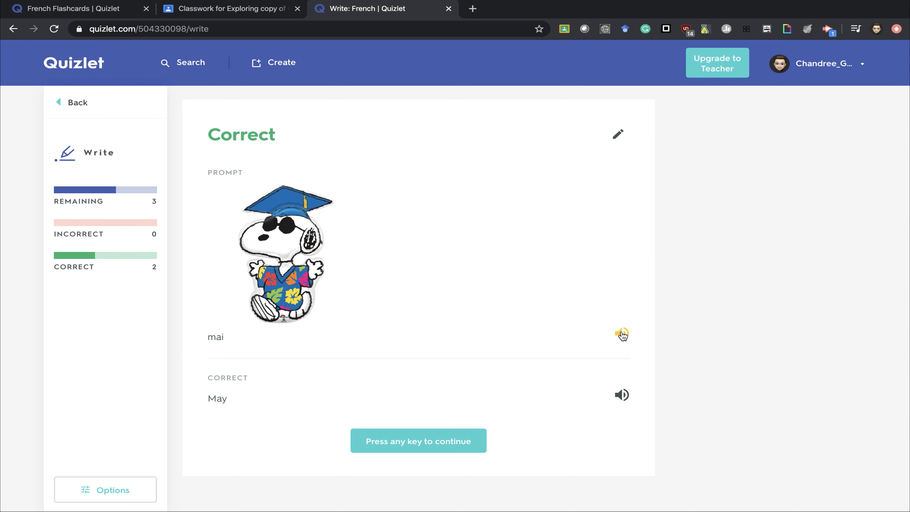
click(622, 395)
Step: Answer février with 'February', then return to the French set page
click(450, 440)
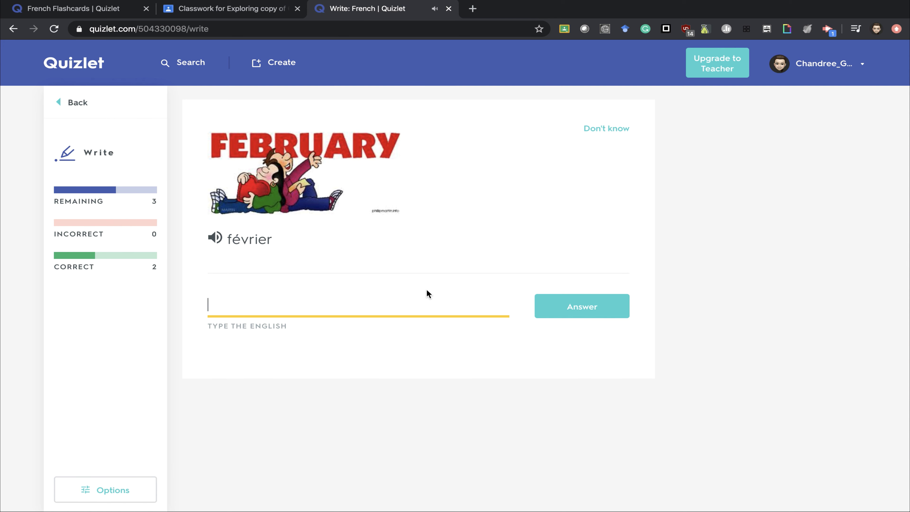
text(February)
click(605, 308)
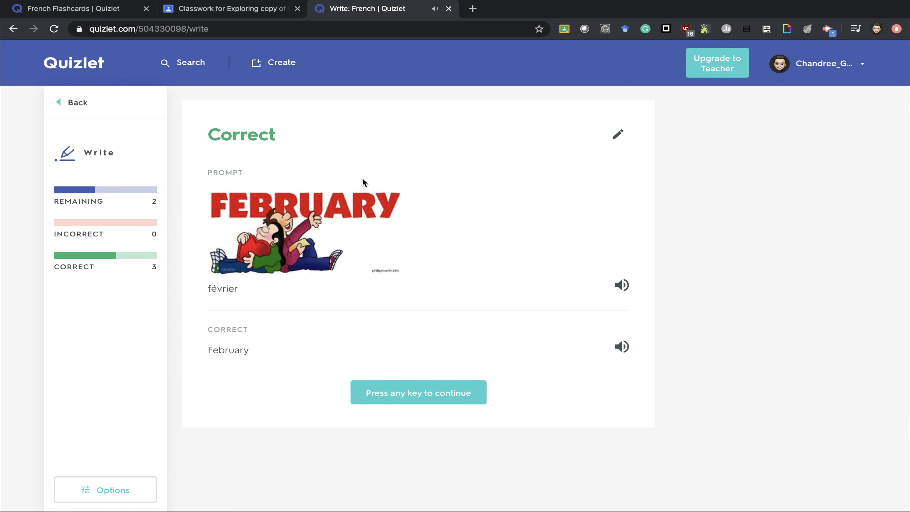
click(80, 105)
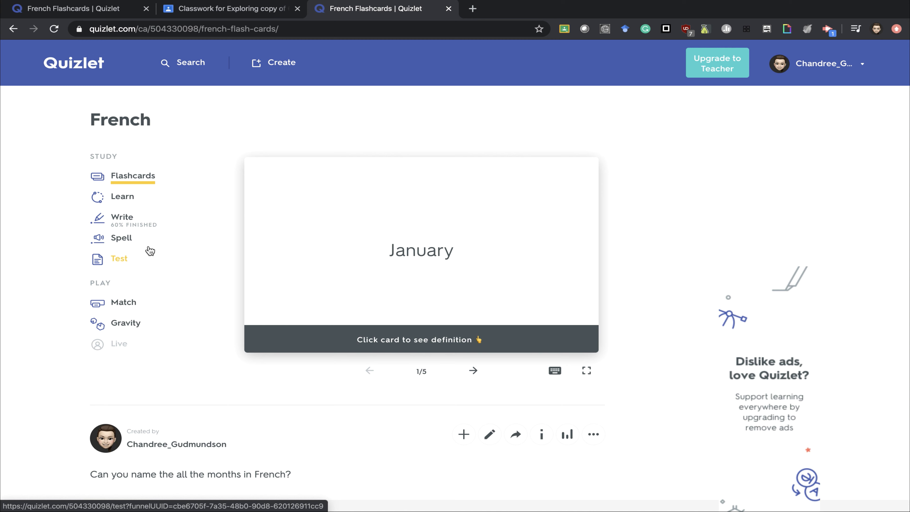
Step: Take a test answering 'février' for February, leaving January blank, scoring 40%
click(124, 262)
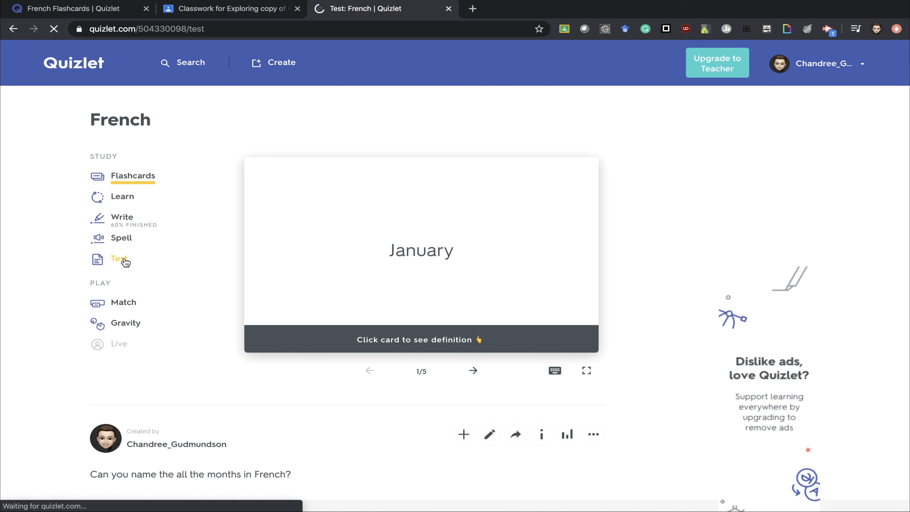
text(février)
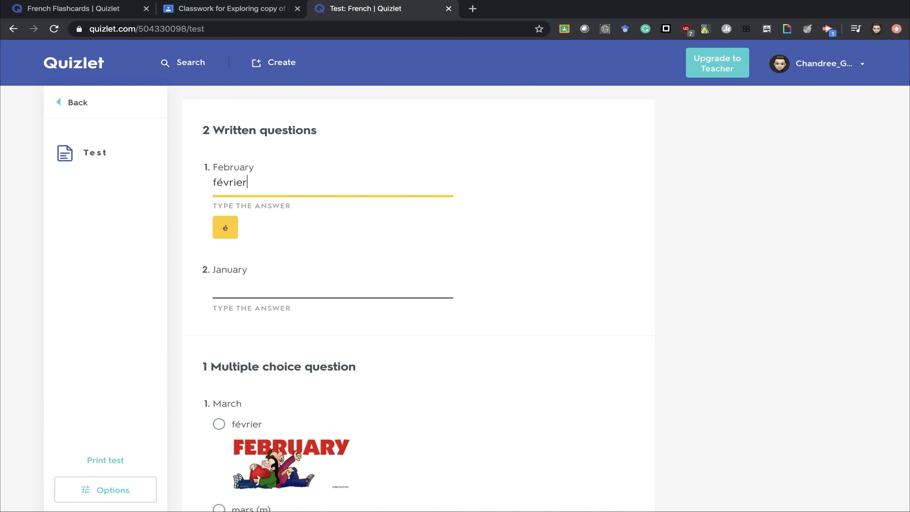
click(241, 300)
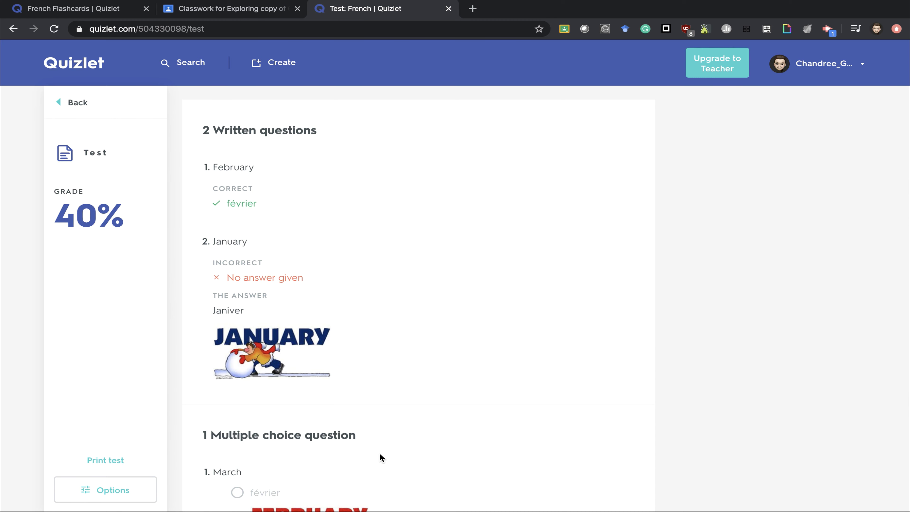
scroll(380, 453, down, 7)
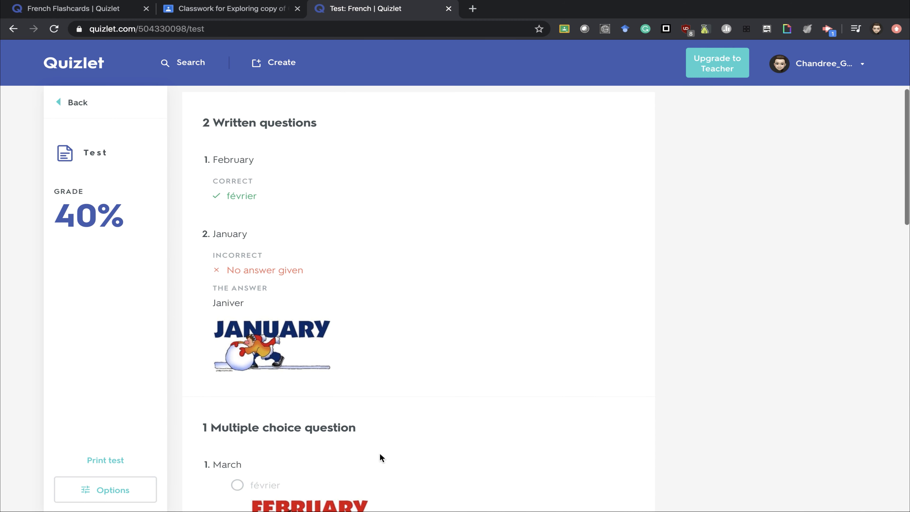
scroll(380, 454, up, 7)
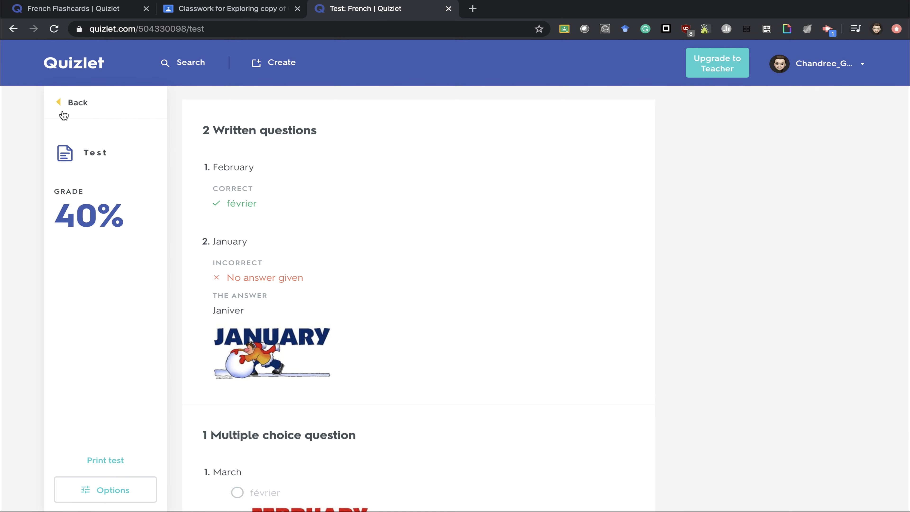
click(61, 103)
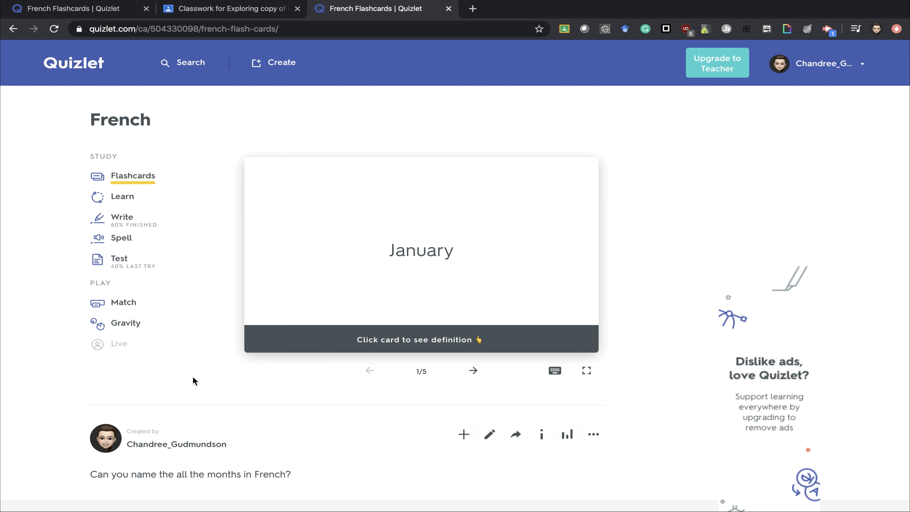
scroll(193, 378, down, 1)
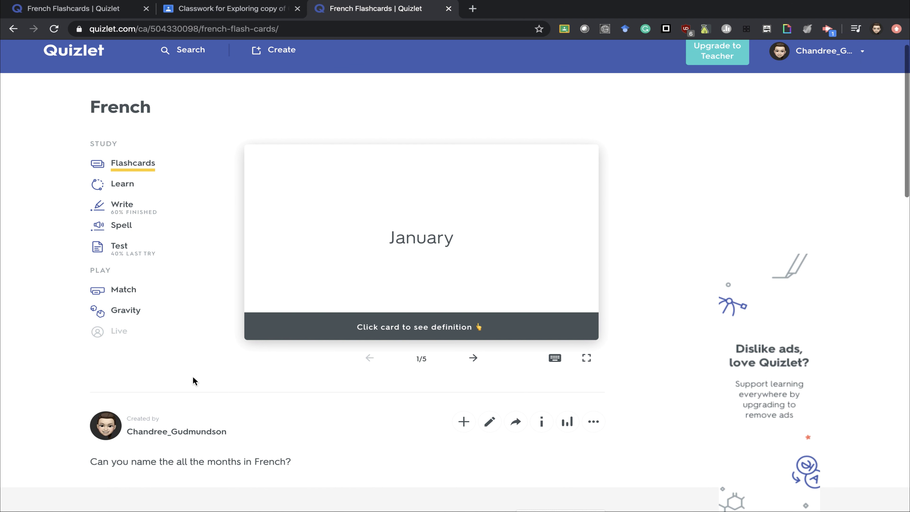
scroll(192, 380, down, 5)
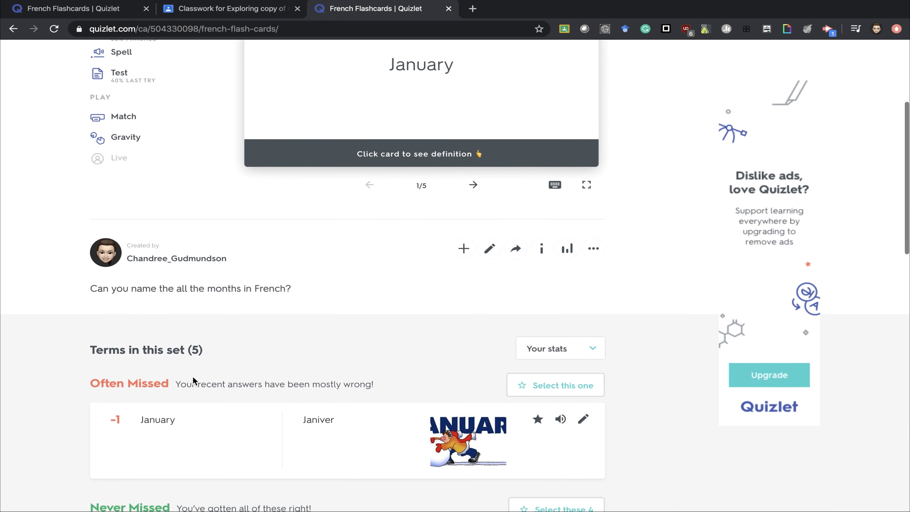
scroll(192, 380, down, 1)
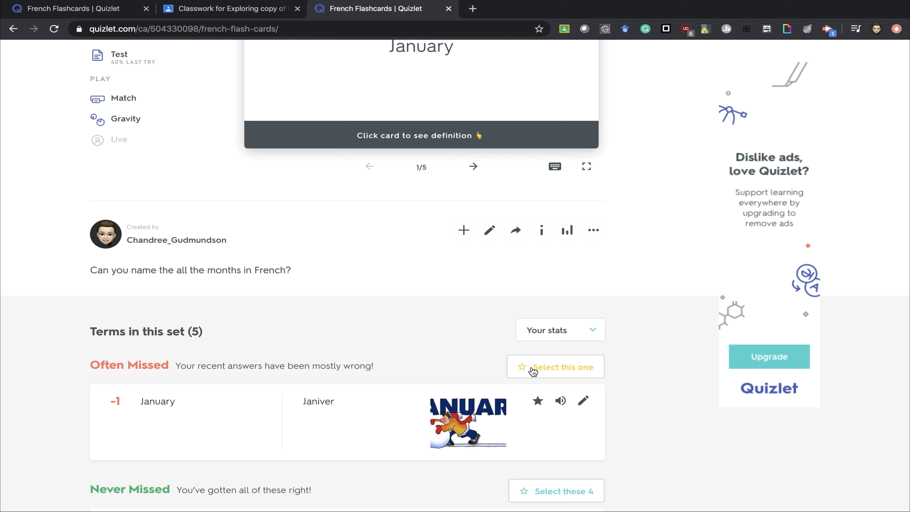
scroll(315, 117, up, 6)
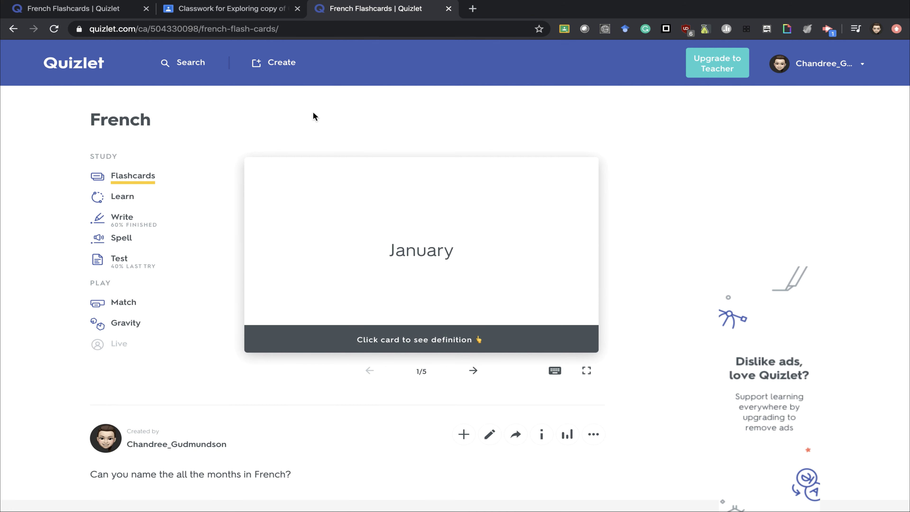
Step: Search Quizlet for 'french months'
click(190, 63)
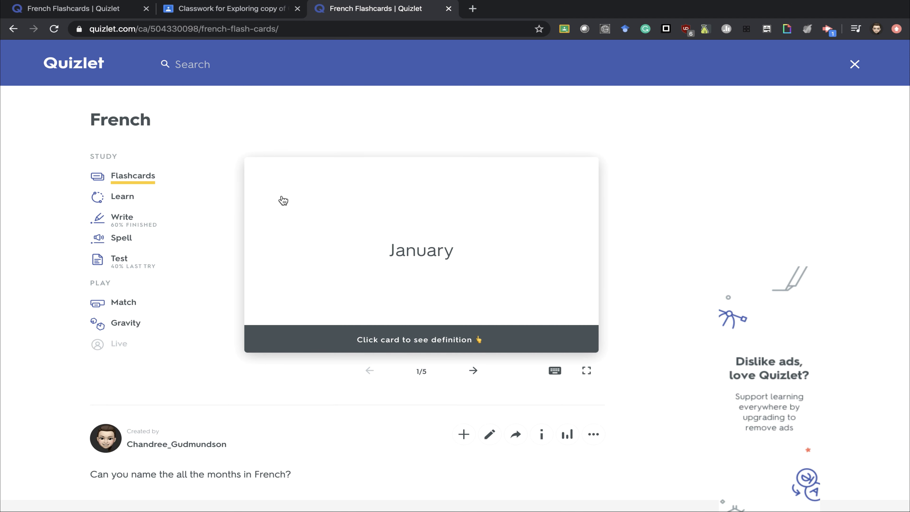
text(french months)
key(Return)
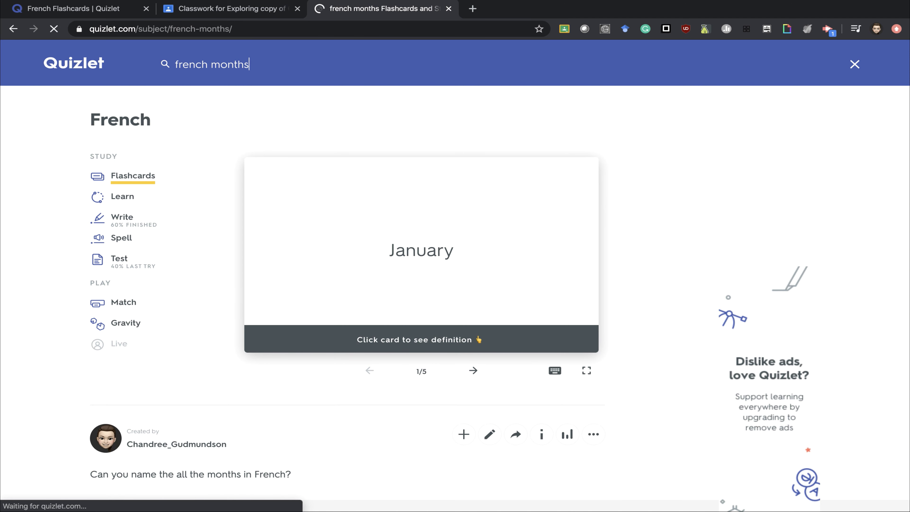
Step: Open the 24-term French Months set from the search results
scroll(371, 397, down, 7)
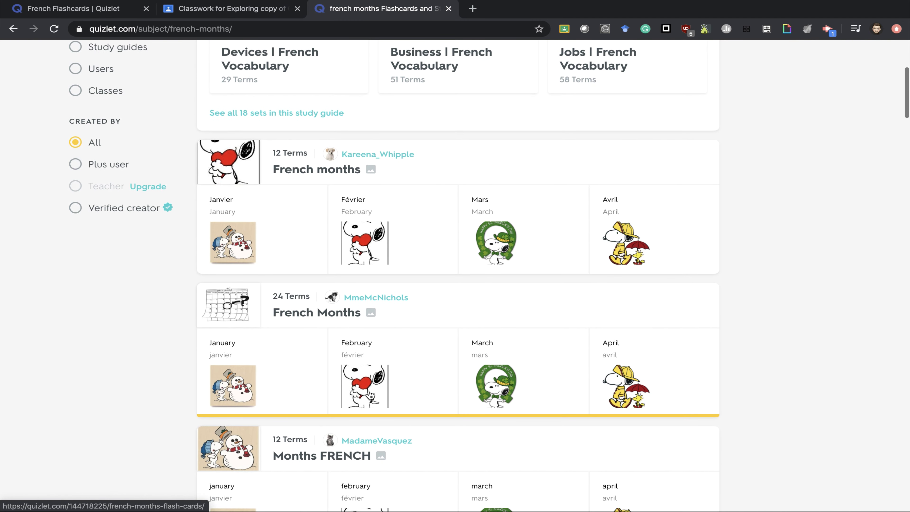
scroll(370, 395, down, 1)
scroll(370, 395, down, 2)
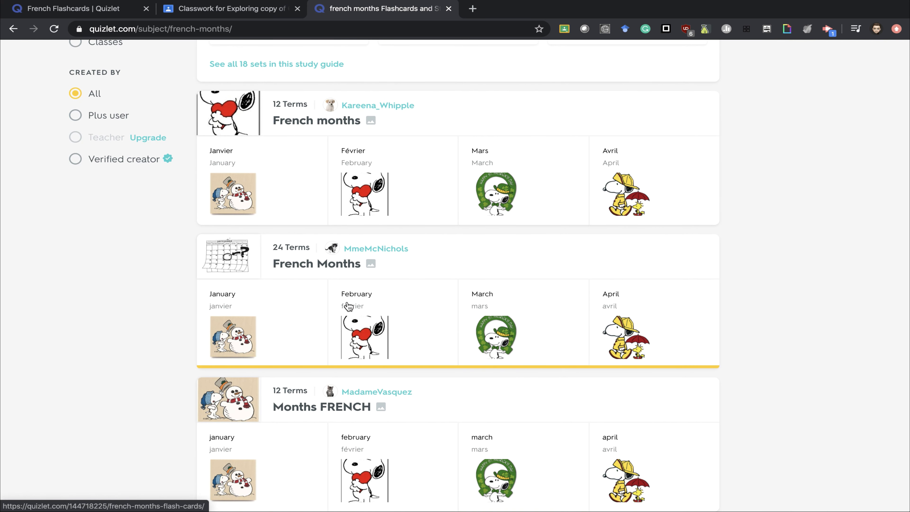
scroll(326, 280, down, 1)
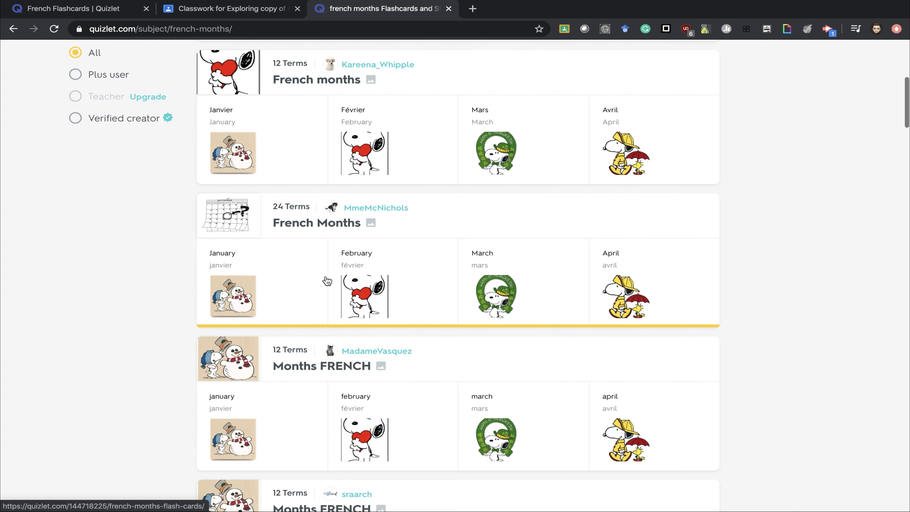
click(335, 220)
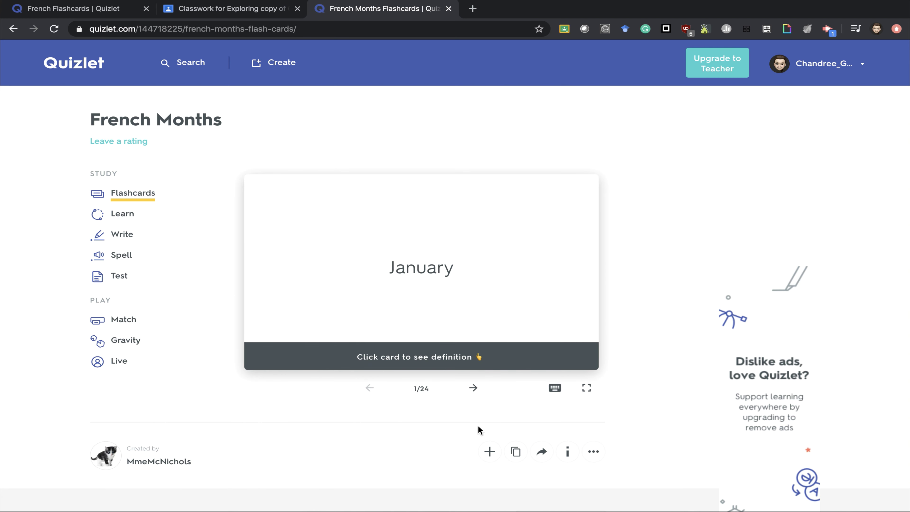
Step: Flip the January card to reveal janvier, then look over the set's sharing options
click(480, 317)
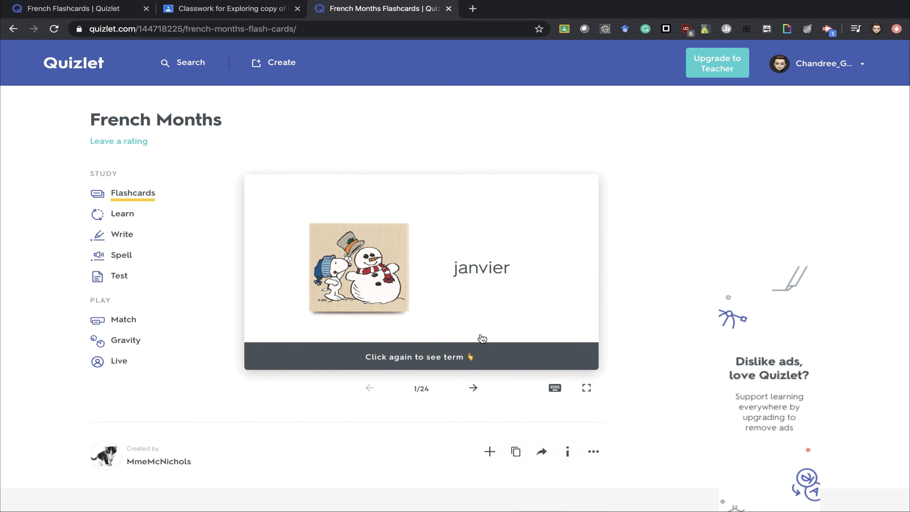
click(542, 454)
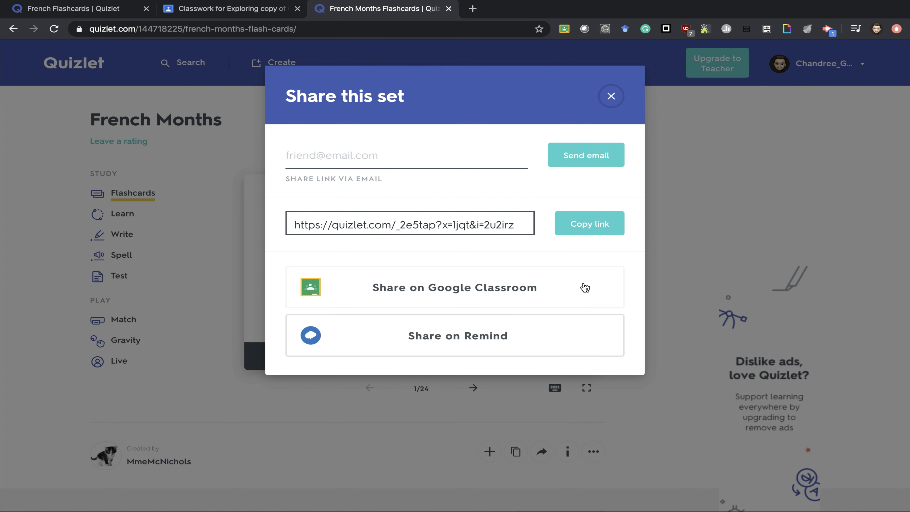
click(716, 202)
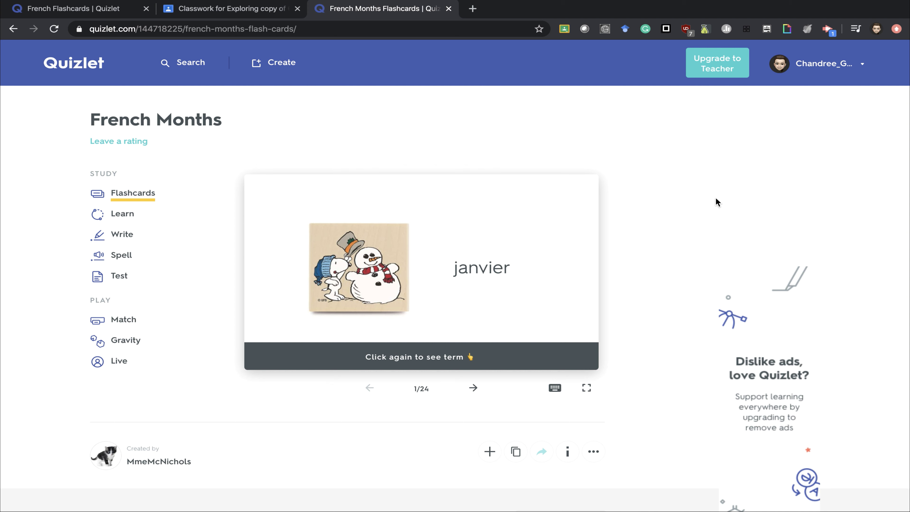